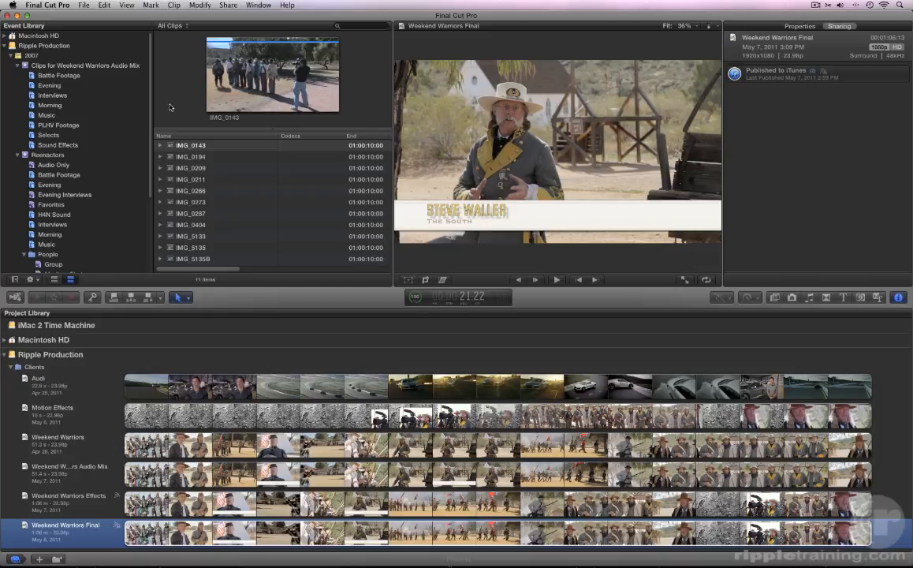
Send the Weekend Warriors Final project to Compressor and skim through its job thumbnail
left_click(225, 6)
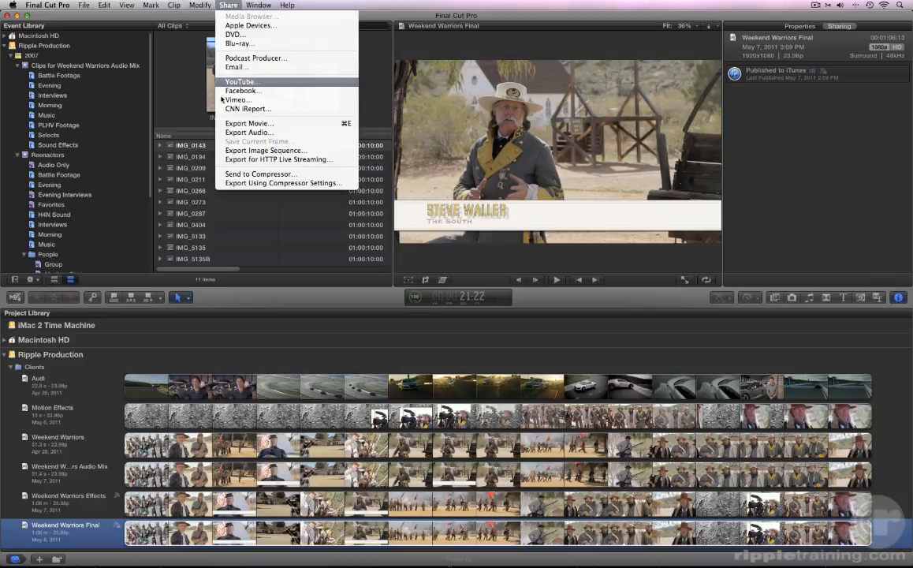
left_click(218, 175)
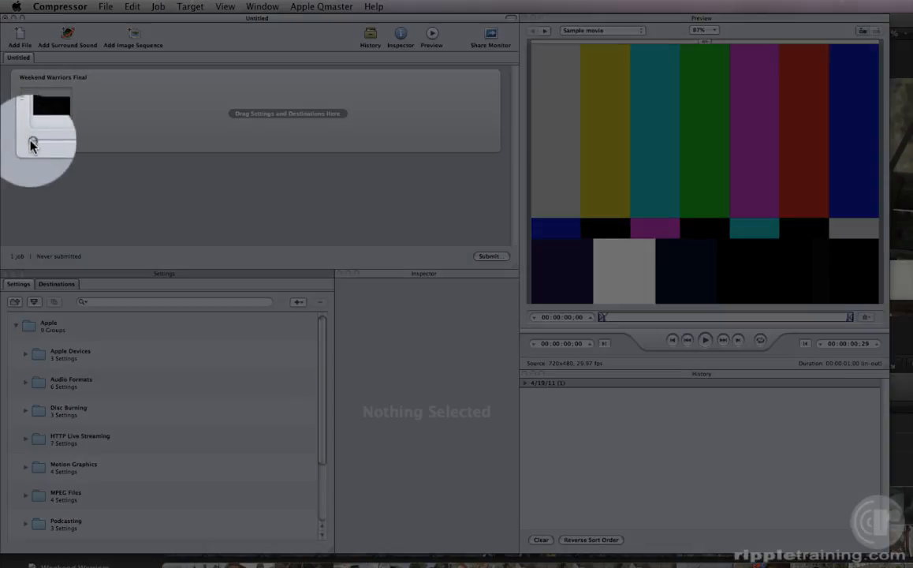
left_click_drag(38, 143, 44, 145)
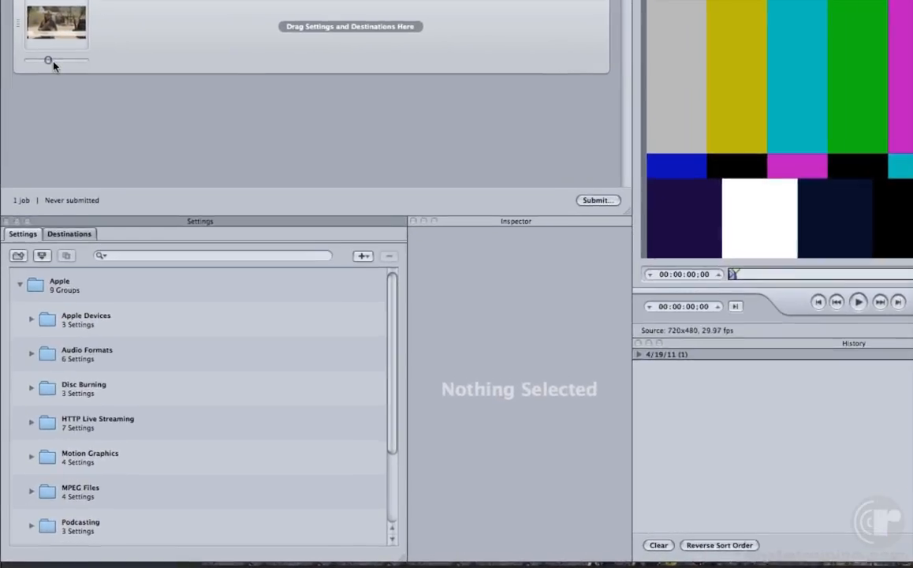
Search the settings for "web" and apply the HD 1080p Video Sharing setting to the Weekend Warriors Final job
left_click(109, 237)
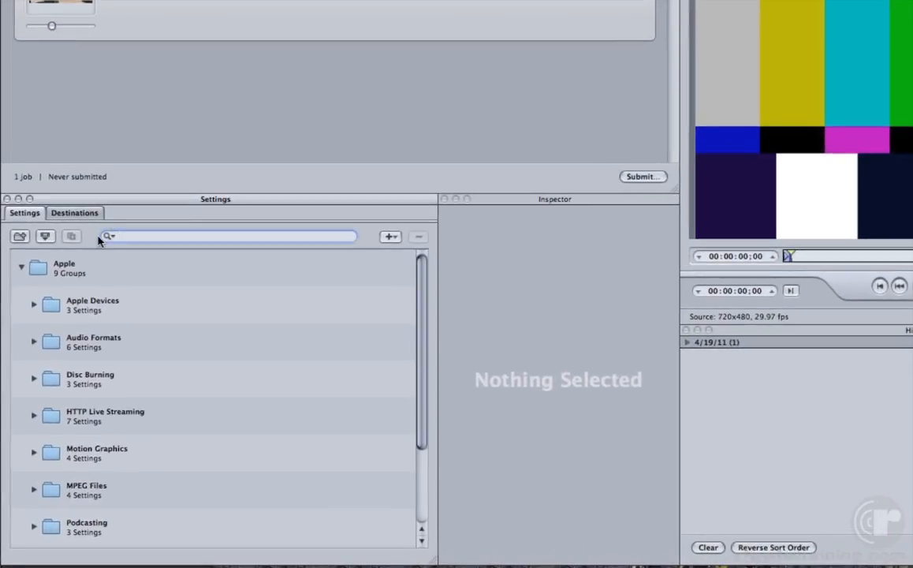
left_click(34, 306)
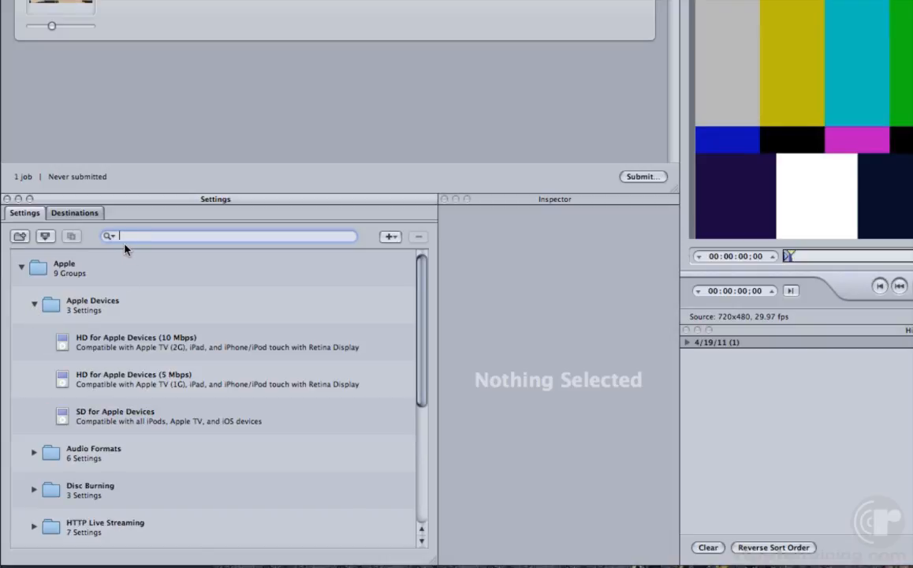
type("web")
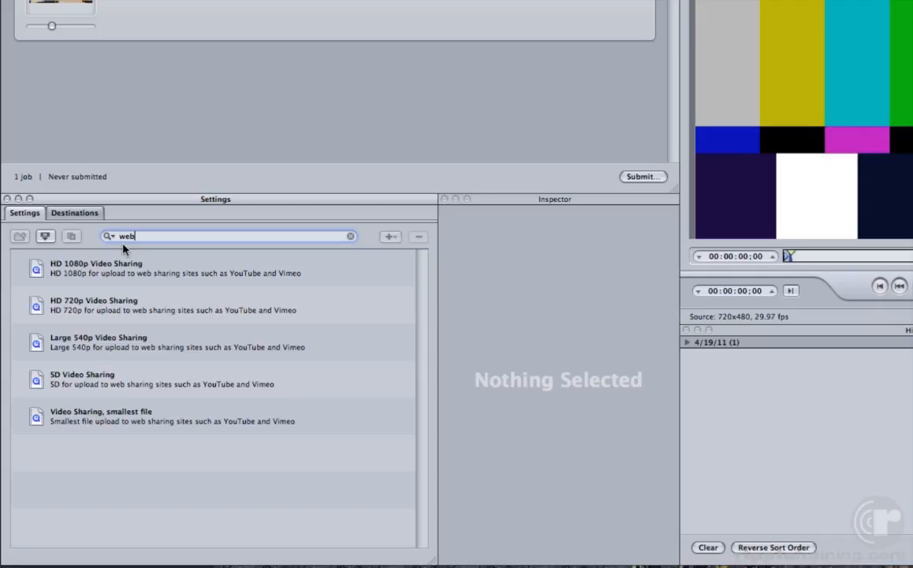
left_click_drag(37, 267, 146, 33)
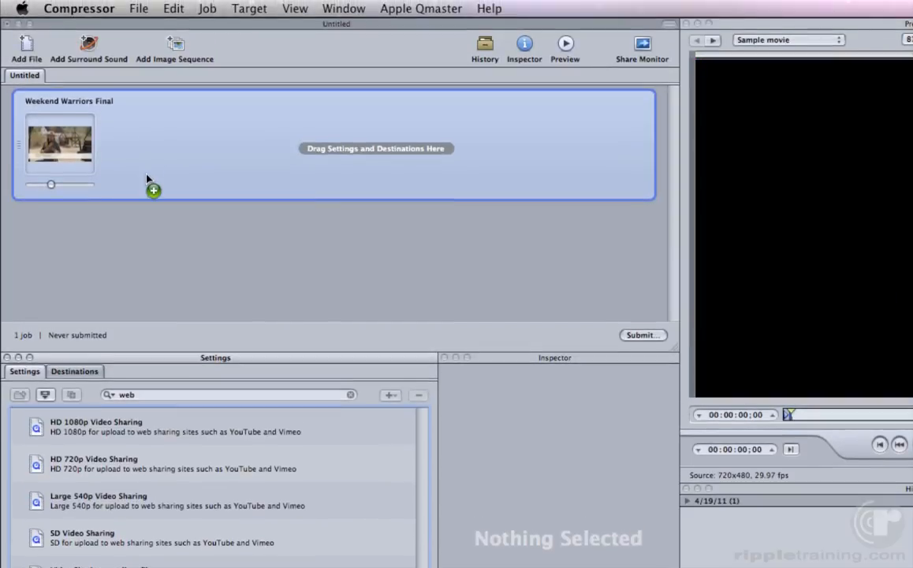
left_click_drag(147, 178, 147, 179)
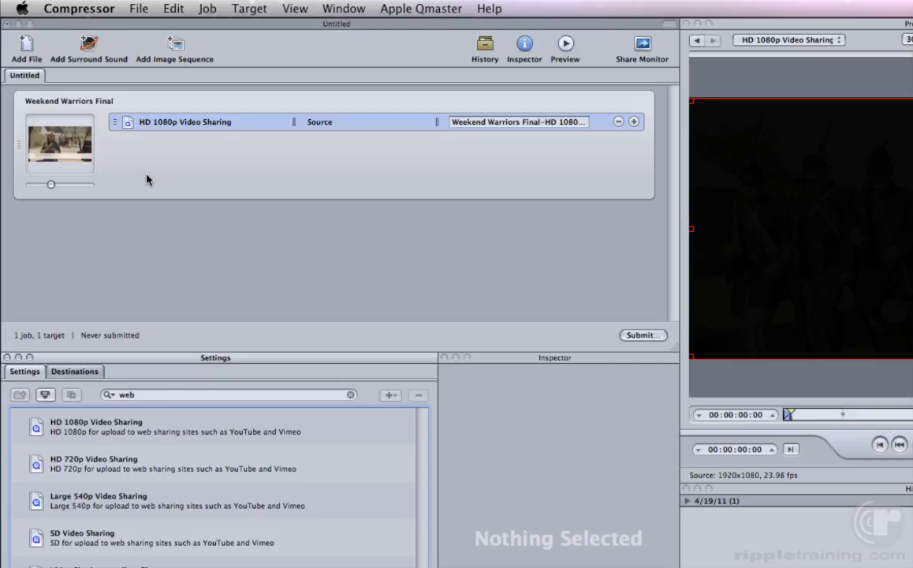
Set the destination of the HD 1080p Video Sharing target to User's Movies Folder
right_click(314, 127)
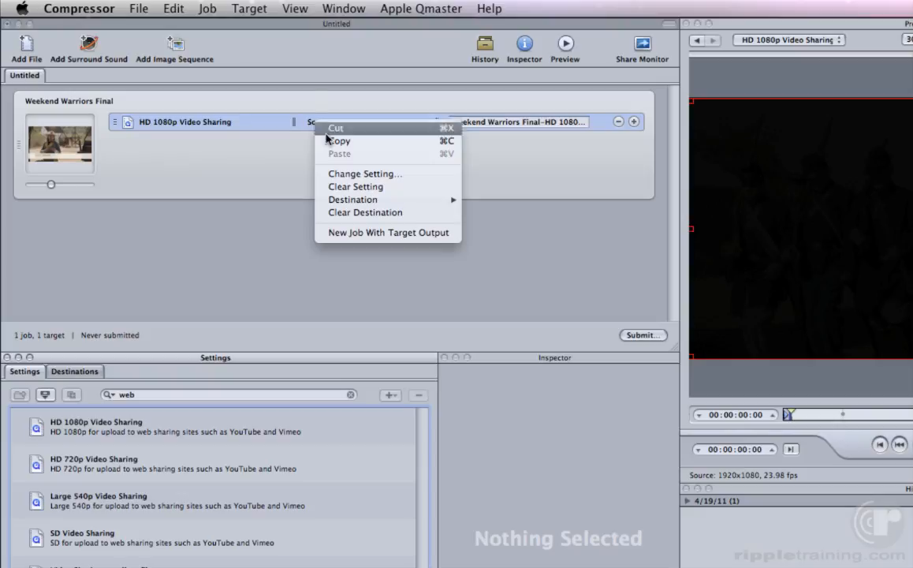
mouse_move(336, 202)
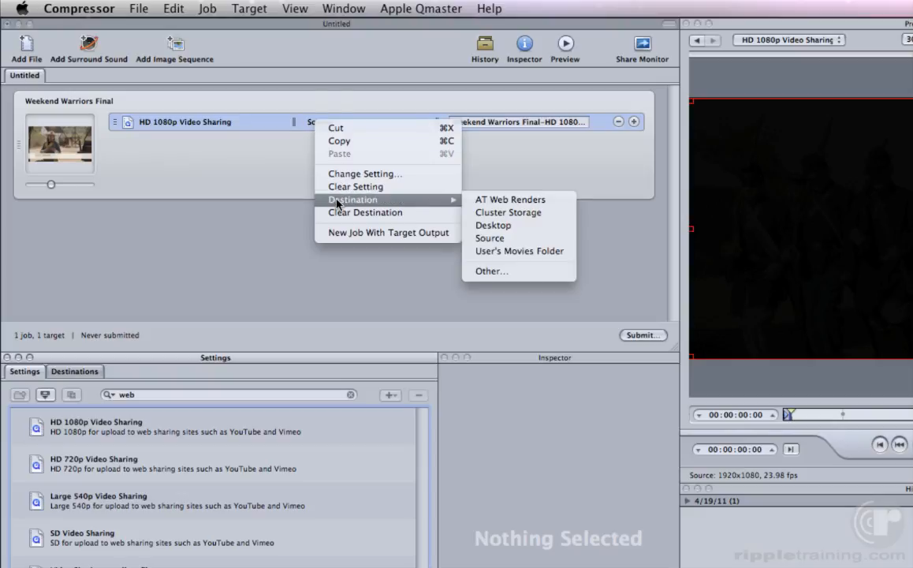
left_click(476, 251)
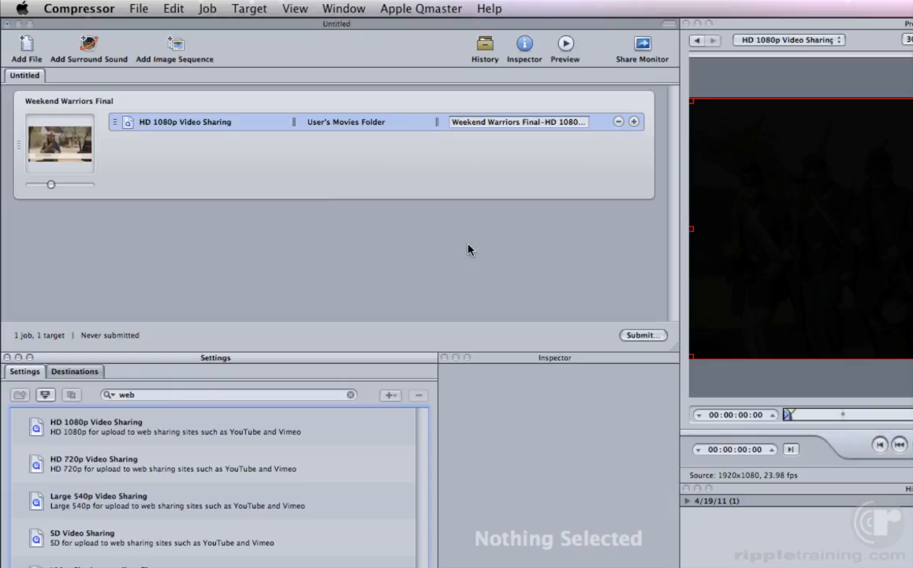
Preview the target clip and mark an in point at 00:00:06:23 and an out point at 00:00:13:20
left_click(565, 47)
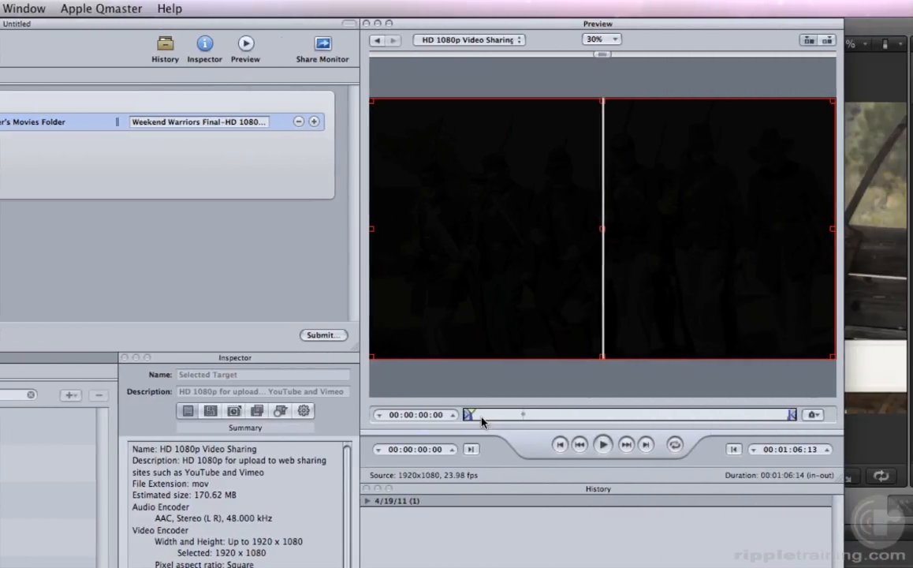
left_click_drag(476, 415, 547, 418)
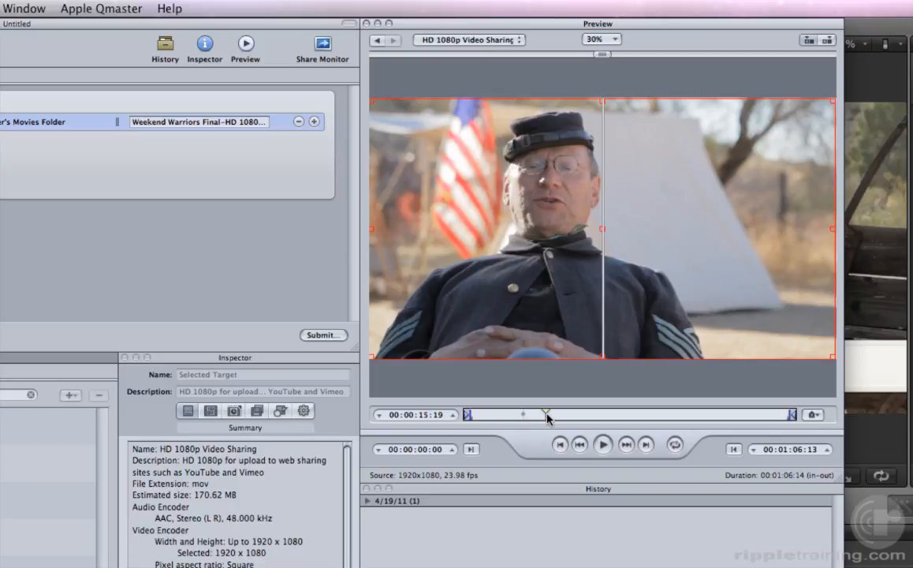
mouse_move(547, 418)
left_mouse_down()
mouse_move(505, 420)
mouse_move(541, 417)
left_mouse_up()
key("i")
key("o")
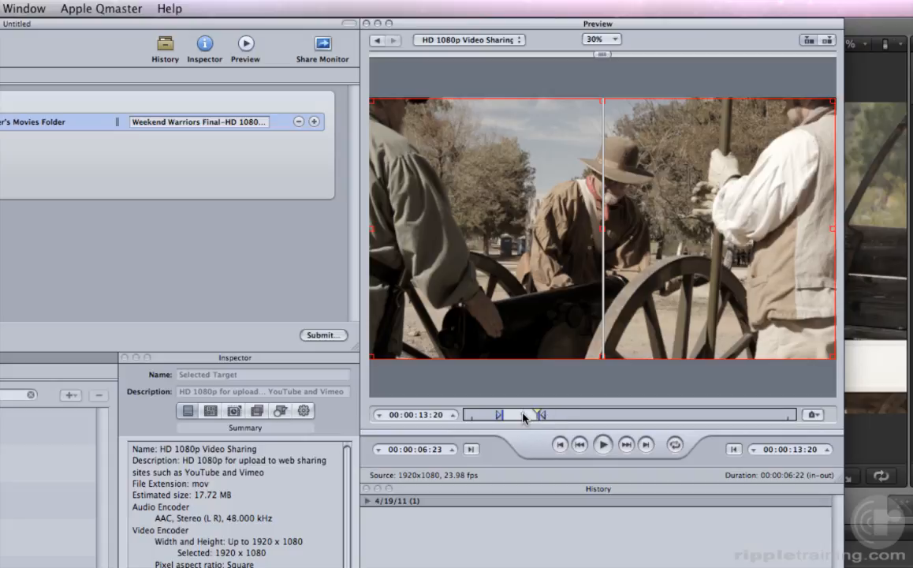
Change the type of the marker at 00:00:10:17 from Compression to Chapter, keeping the default name
left_click(523, 414)
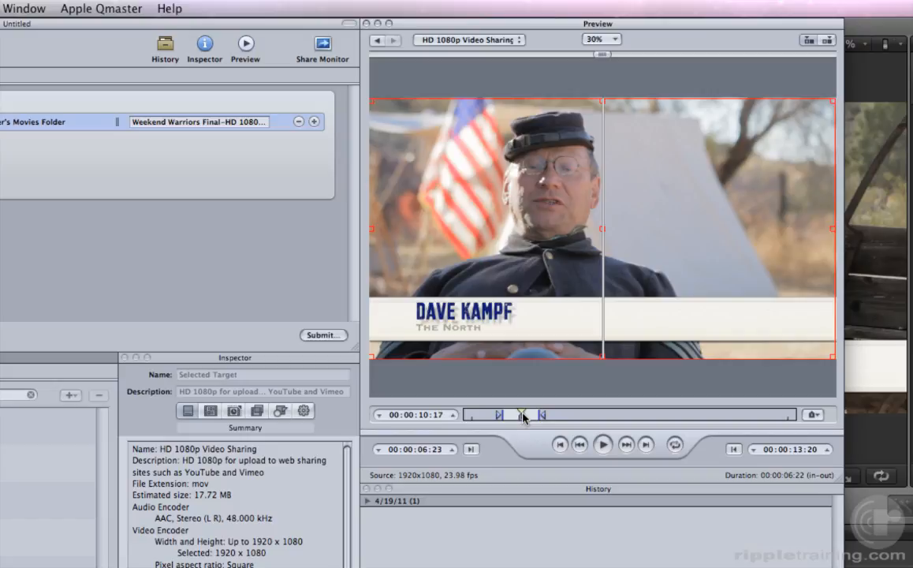
left_click(812, 414)
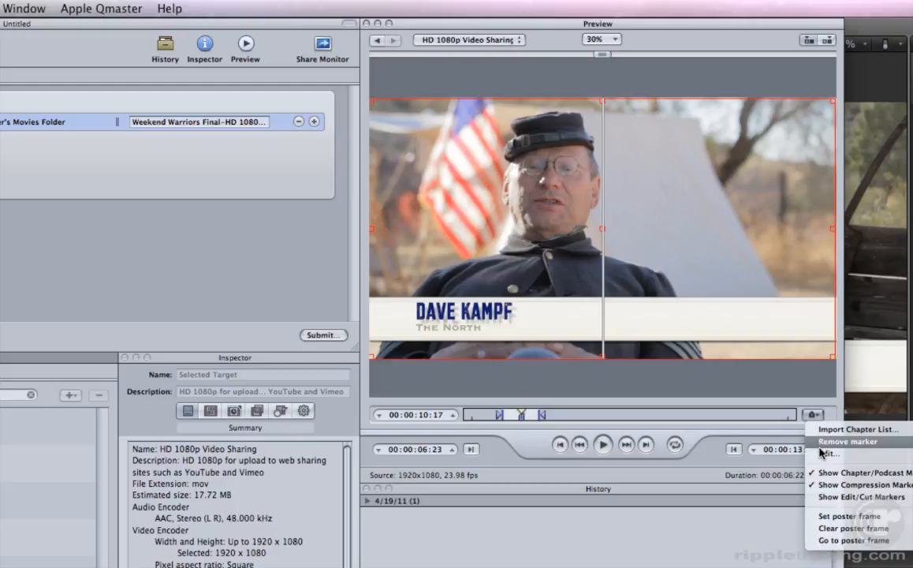
left_click(827, 453)
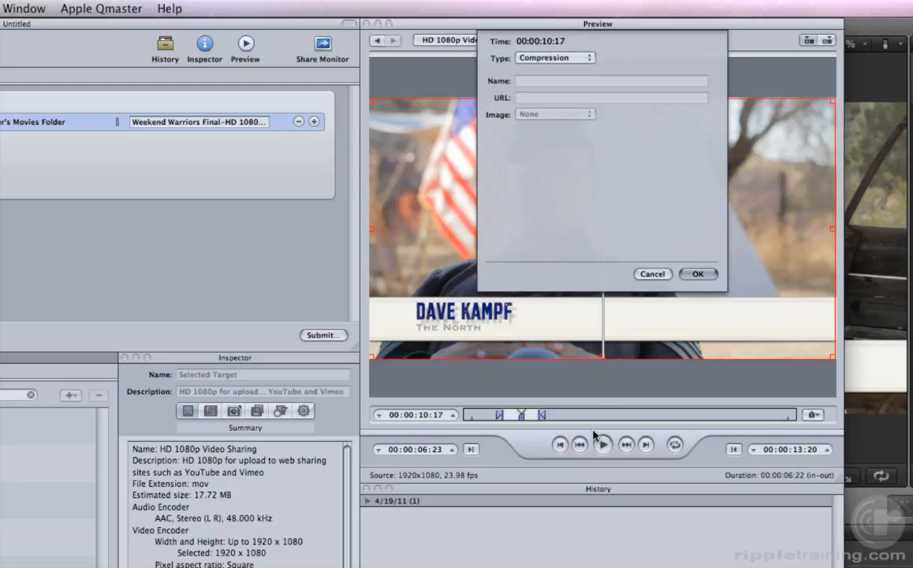
left_click(558, 58)
left_click(556, 70)
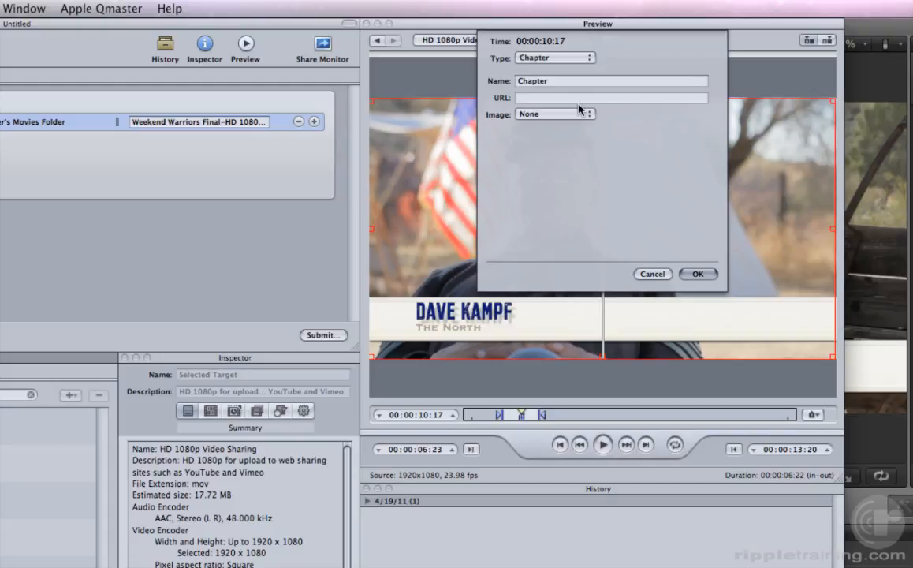
left_click(697, 274)
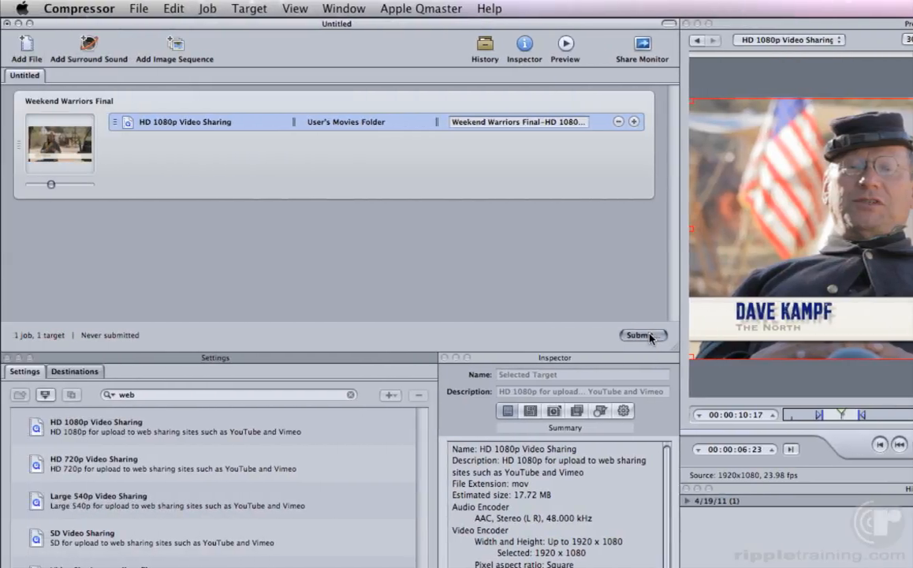
Submit the batch containing the Weekend Warriors Final job for encoding
left_click(643, 335)
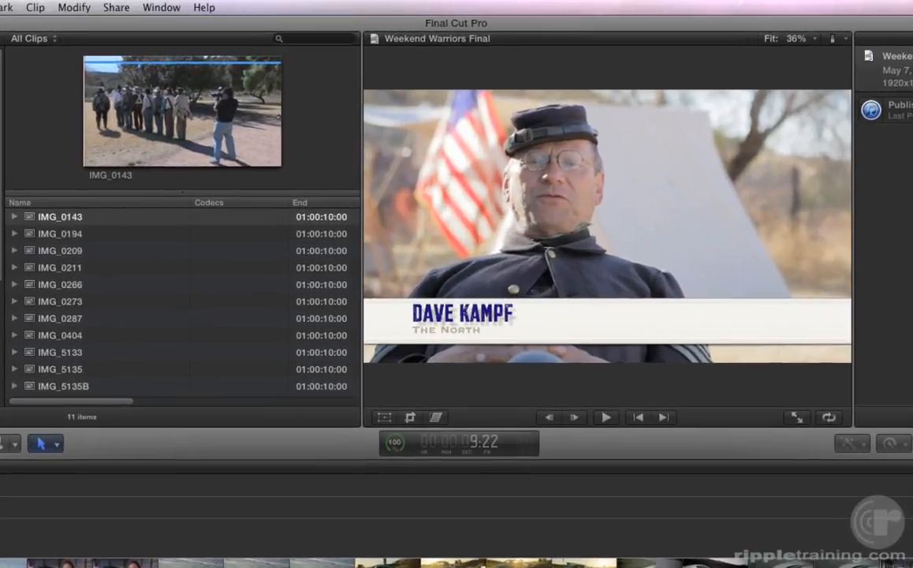
In Final Cut Pro, start exporting Weekend Warriors Final using Compressor settings and browse the available preset groups
left_click(113, 8)
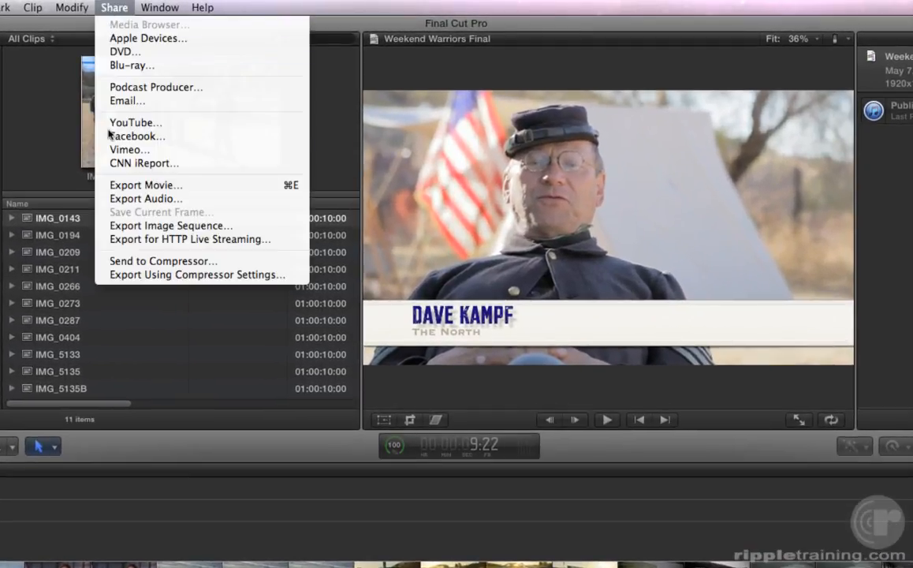
left_click(108, 276)
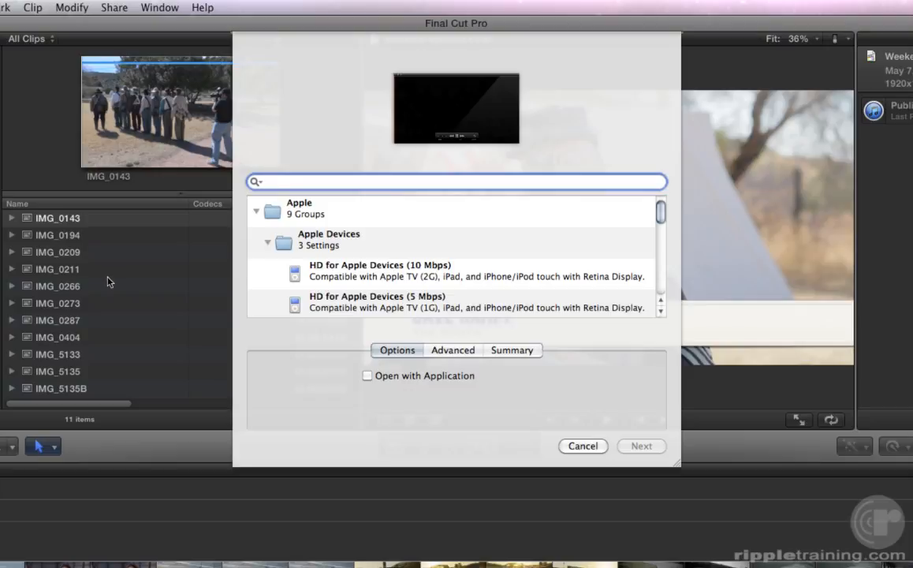
scroll(267, 264, "down", 1)
scroll(265, 264, "down", 10)
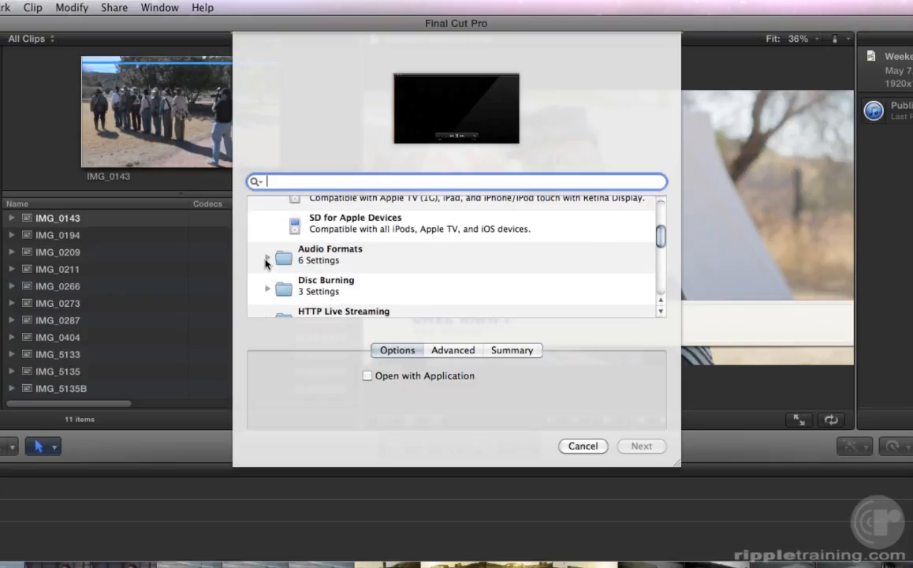
scroll(265, 264, "down", 4)
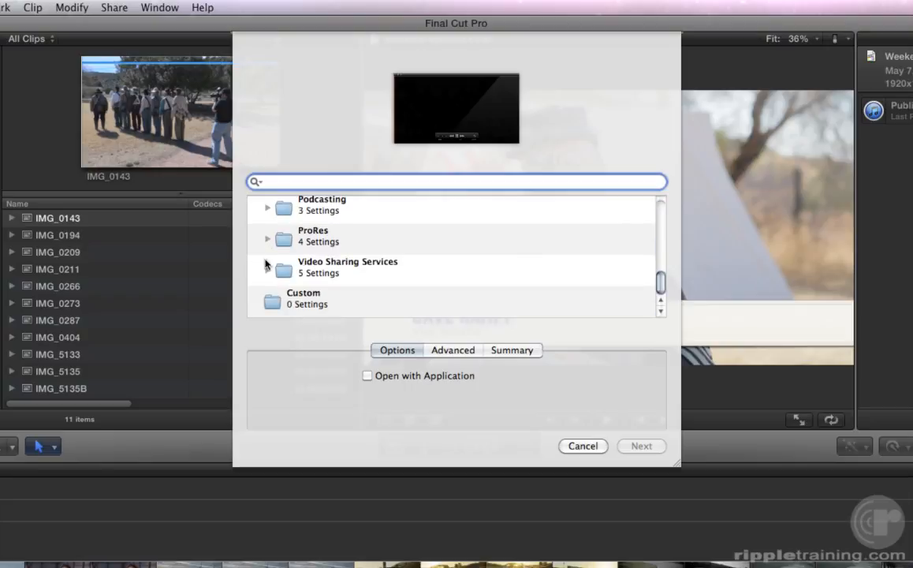
scroll(265, 264, "up", 10)
scroll(266, 265, "up", 1)
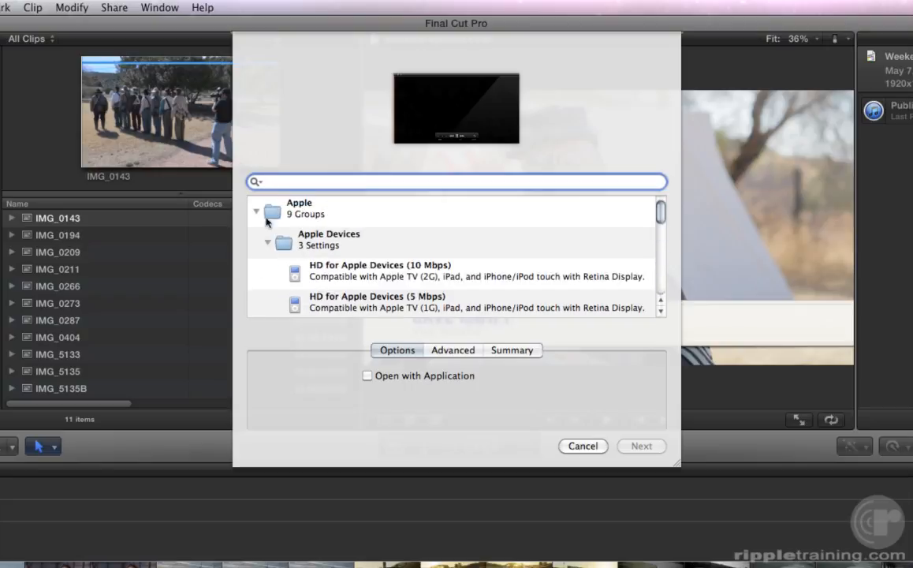
Filter the presets by "web", choose HD 1080p Video Sharing, and save the export as Weekend Warriors Final in Movies
type("web")
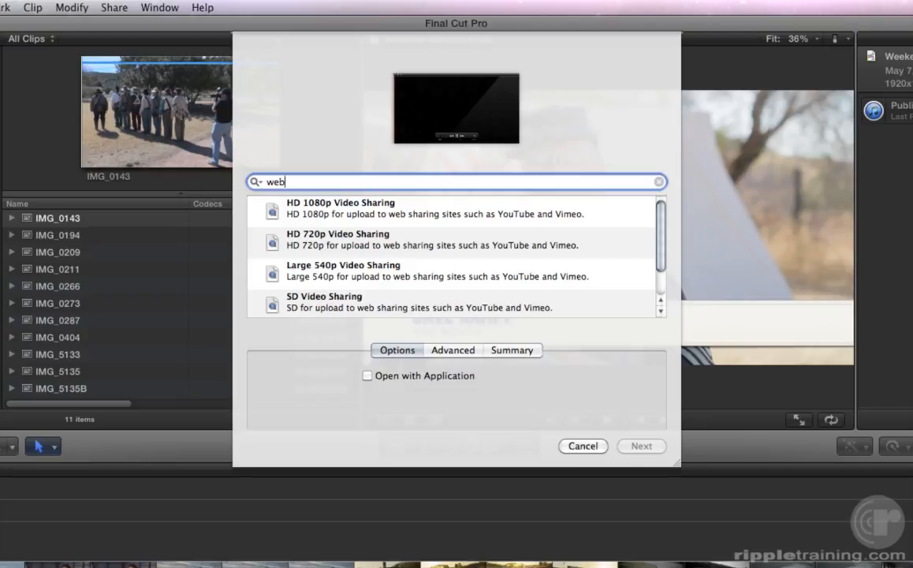
left_click(259, 190)
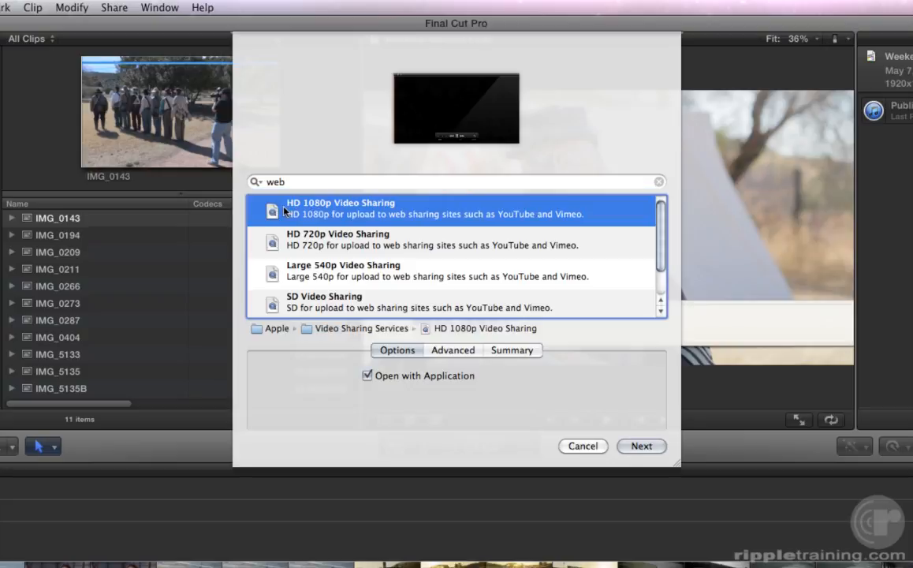
left_click(635, 448)
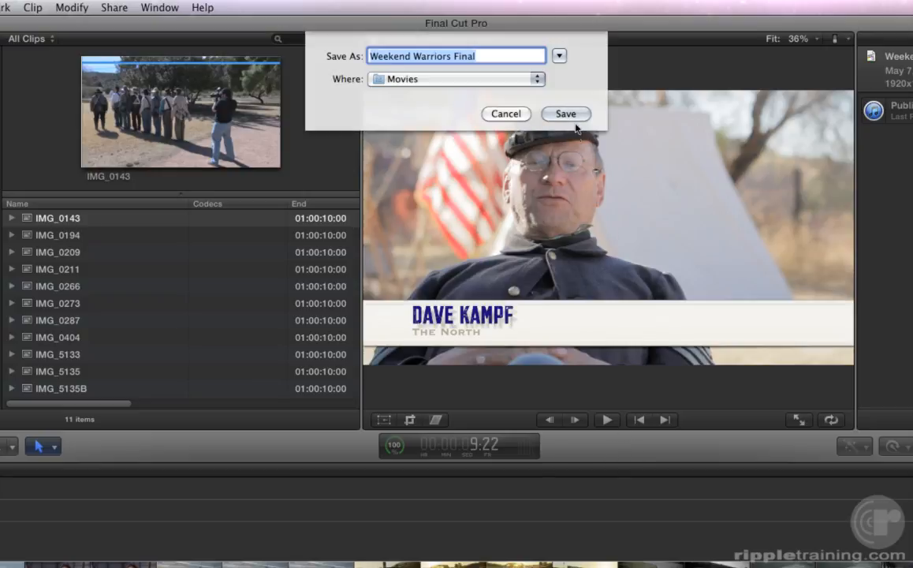
left_click(566, 114)
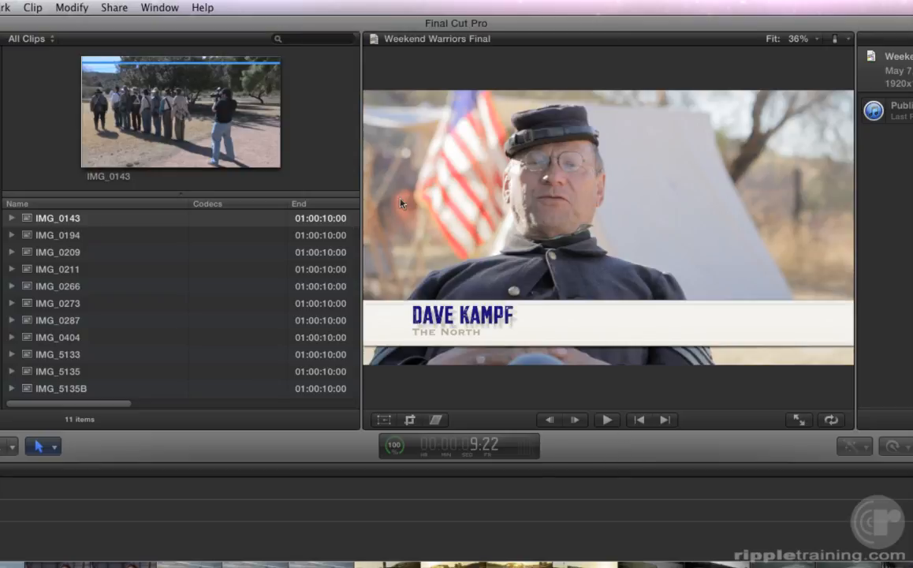